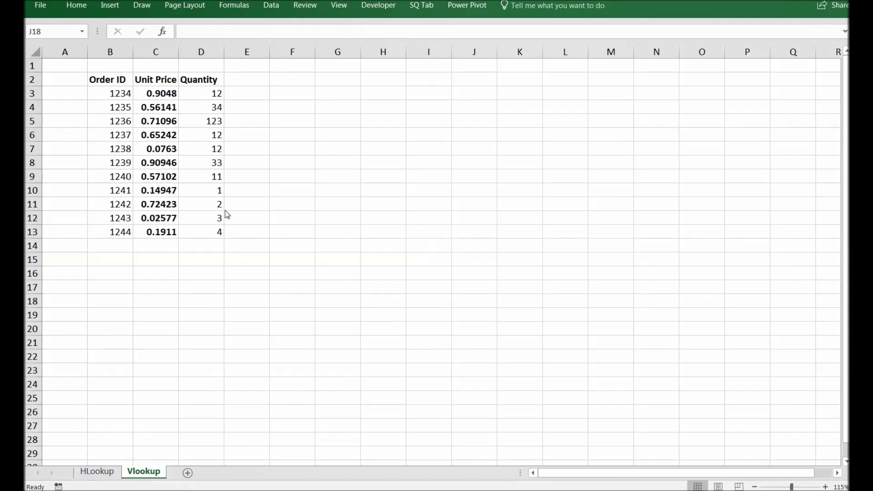
Fill order 1244 in B13 green and its 0.1911 price in C13 light blue.
{"action": "left_click", "coordinate": [127, 222]}
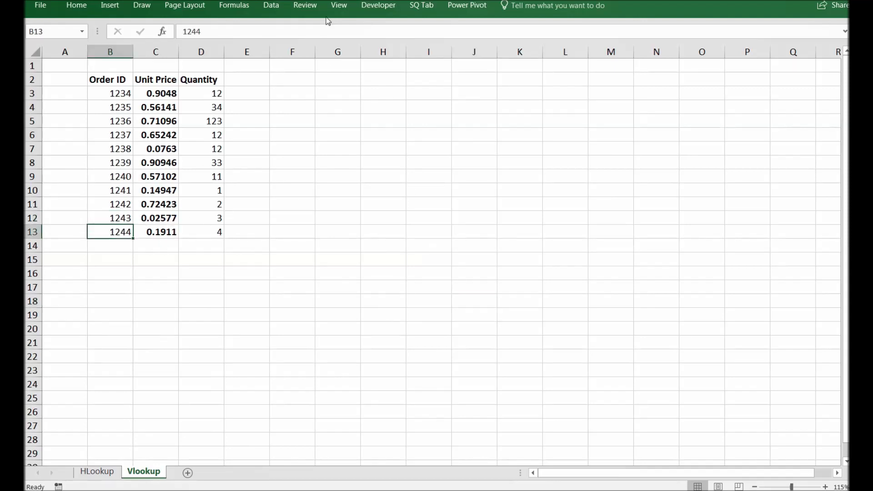
{"action": "left_click", "coordinate": [311, 1]}
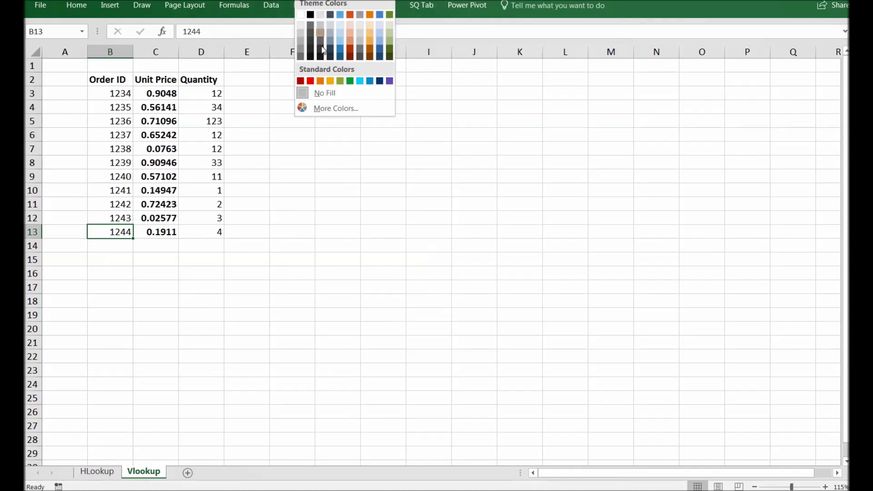
{"action": "left_click", "coordinate": [347, 82]}
{"action": "left_click", "coordinate": [151, 236]}
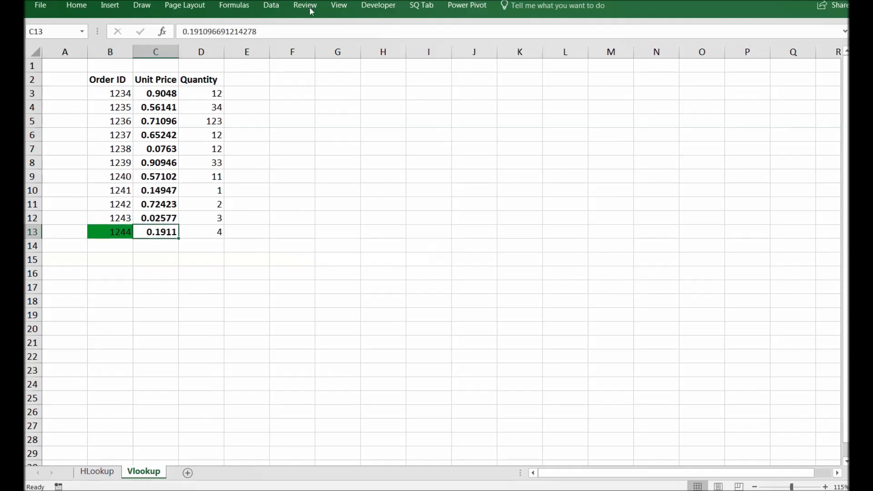
{"action": "left_click", "coordinate": [307, 0]}
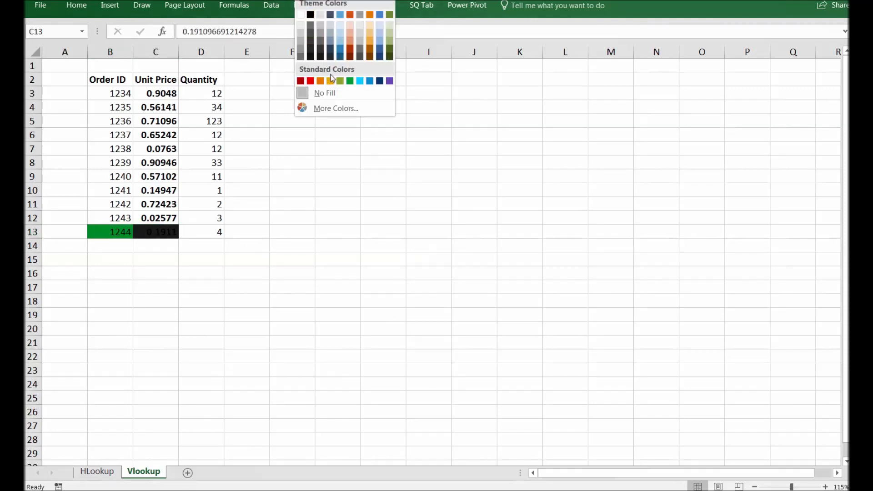
{"action": "left_click", "coordinate": [359, 81]}
{"action": "left_click", "coordinate": [370, 205]}
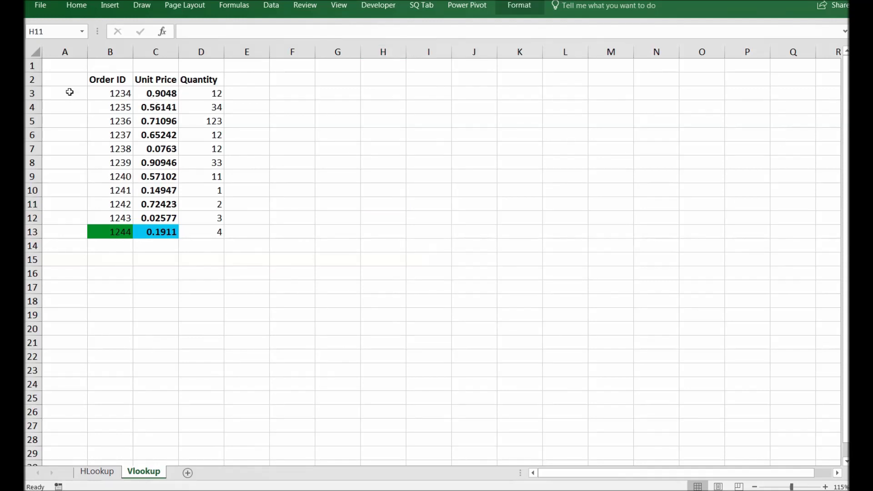
Paste the green down arrow and place it in column A beside the IDs.
{"action": "key", "text": "ctrl+v"}
{"action": "left_click_drag", "start_coordinate": [385, 278], "coordinate": [66, 139]}
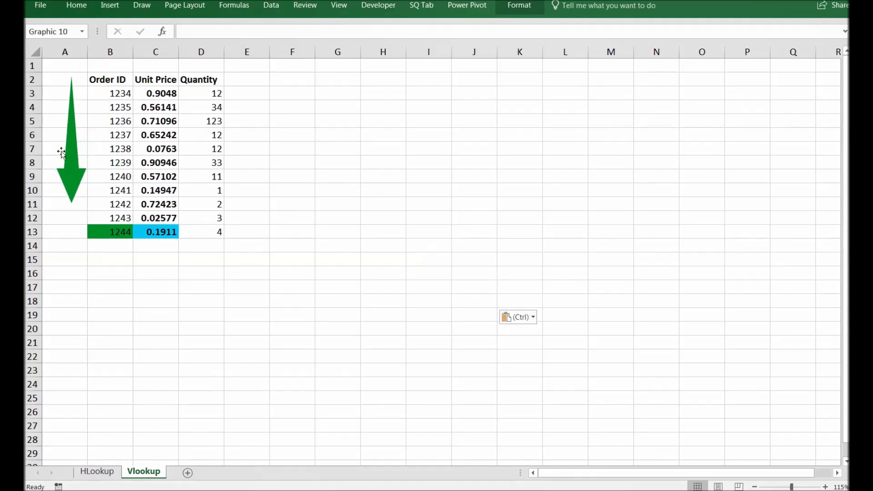
{"action": "left_click_drag", "start_coordinate": [67, 140], "coordinate": [63, 155]}
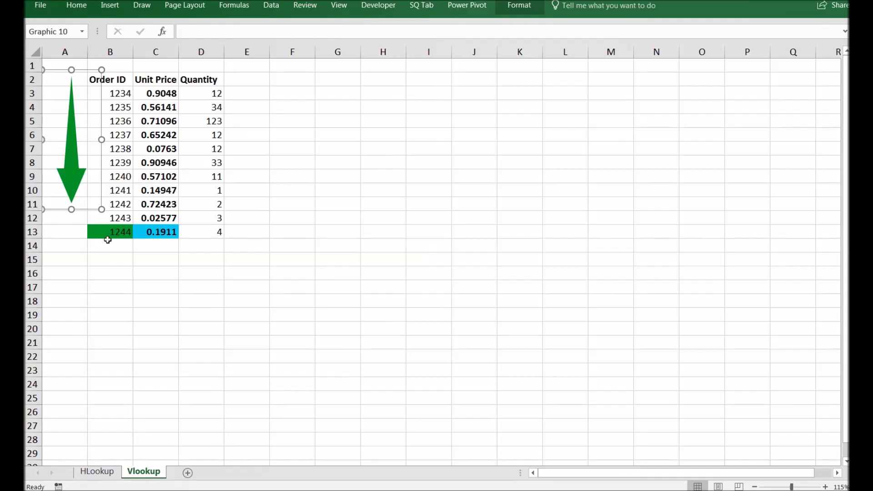
{"action": "left_click", "coordinate": [113, 257]}
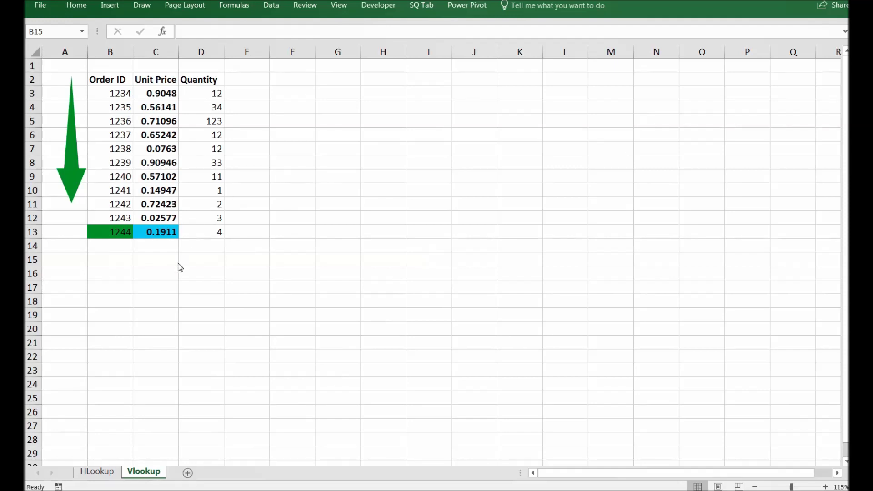
Paste the blue right arrow and move it up to row 15.
{"action": "key", "text": "ctrl+v"}
{"action": "left_click_drag", "start_coordinate": [128, 279], "coordinate": [119, 257]}
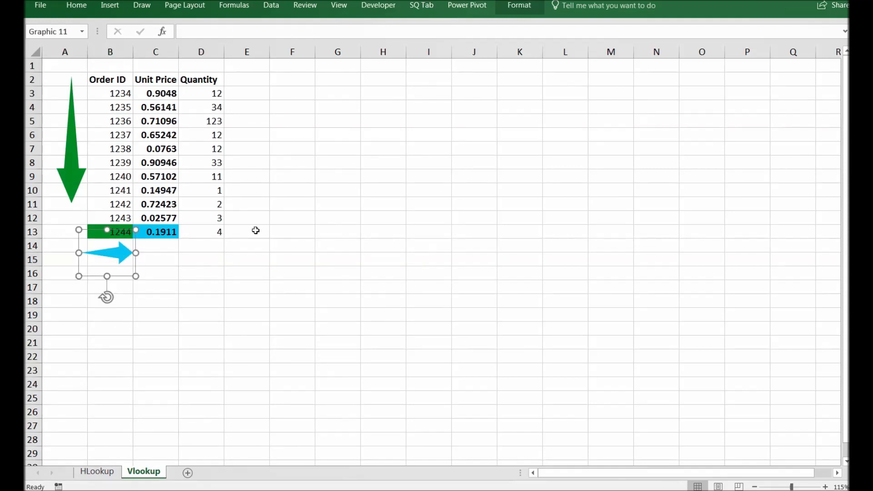
{"action": "left_click", "coordinate": [274, 206]}
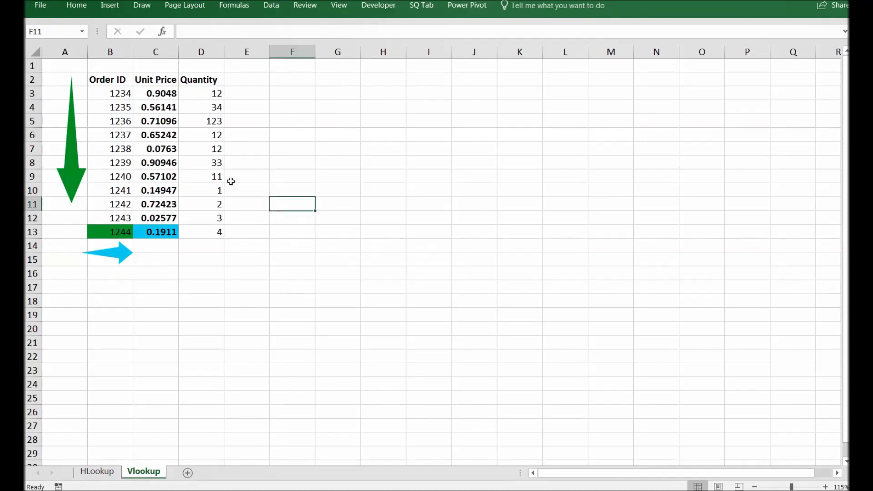
{"action": "left_click", "coordinate": [430, 131]}
Copy the Order ID and Unit Price headers from B2:C2 into G2:H2.
{"action": "left_click", "coordinate": [404, 147]}
{"action": "left_click", "coordinate": [326, 150]}
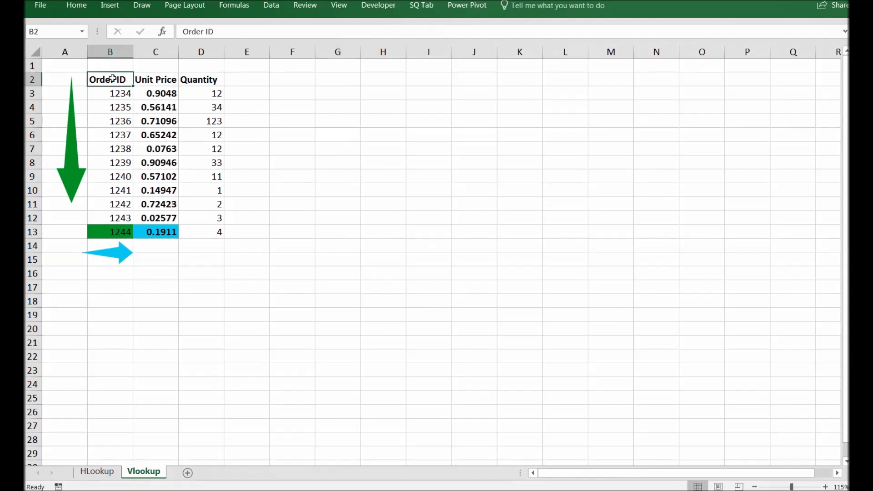
{"action": "left_click_drag", "start_coordinate": [111, 78], "coordinate": [149, 80]}
{"action": "key", "text": "ctrl+c"}
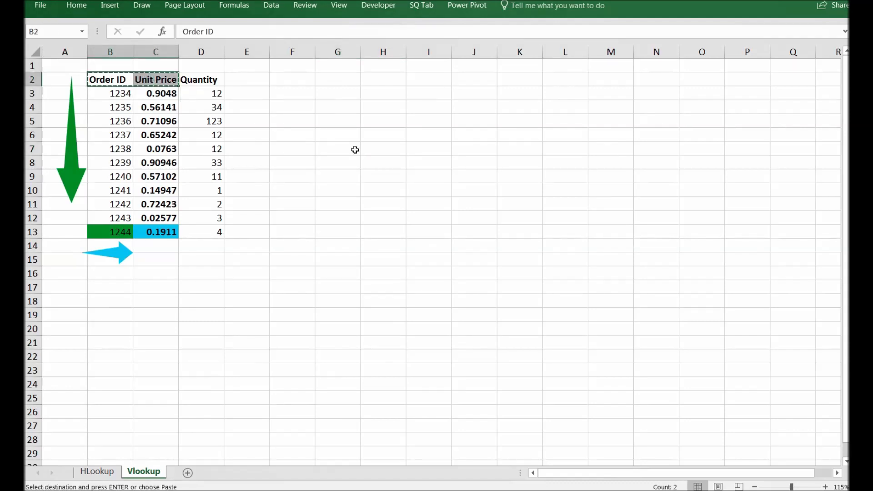
{"action": "left_click", "coordinate": [354, 148]}
{"action": "left_click", "coordinate": [345, 82]}
{"action": "key", "text": "ctrl+v"}
{"action": "left_click", "coordinate": [342, 92]}
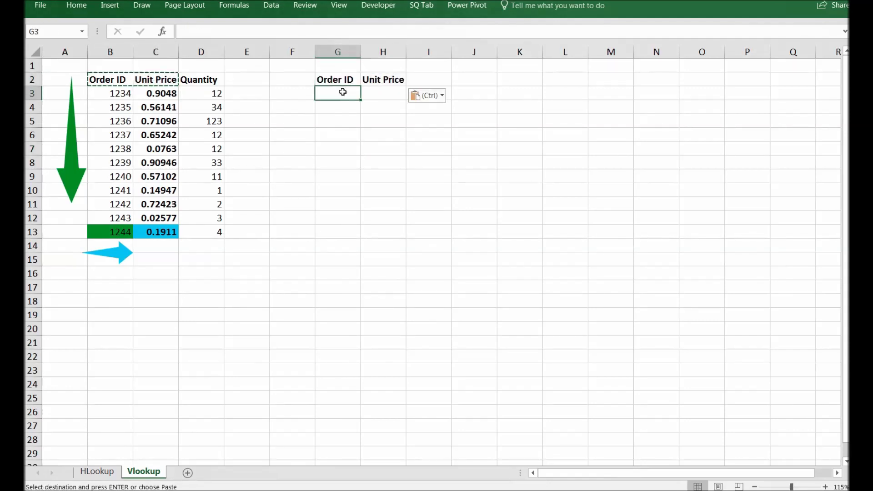
{"action": "key", "text": "Escape"}
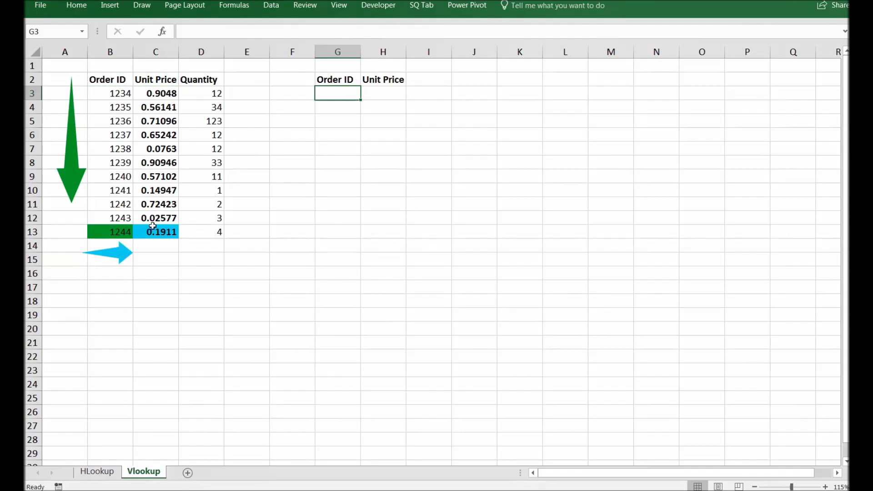
Enter order ID 1240 in G3 and move to H3 for the price.
{"action": "left_click", "coordinate": [112, 176]}
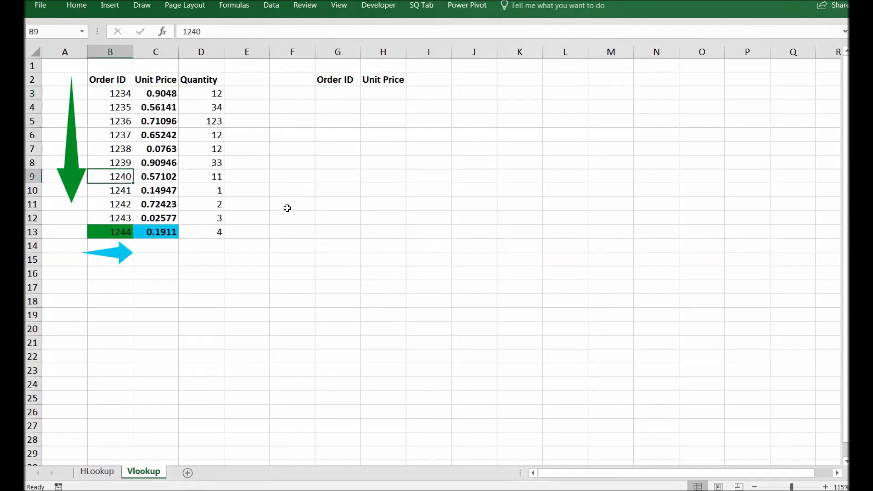
{"action": "left_click", "coordinate": [325, 105]}
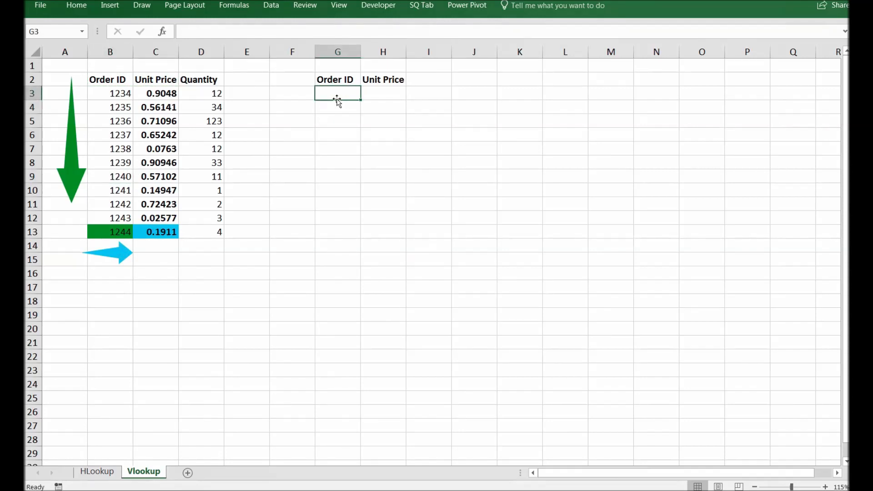
{"action": "type", "text": "1240"}
{"action": "key", "text": "Return"}
{"action": "key", "text": "Up"}
{"action": "key", "text": "Right"}
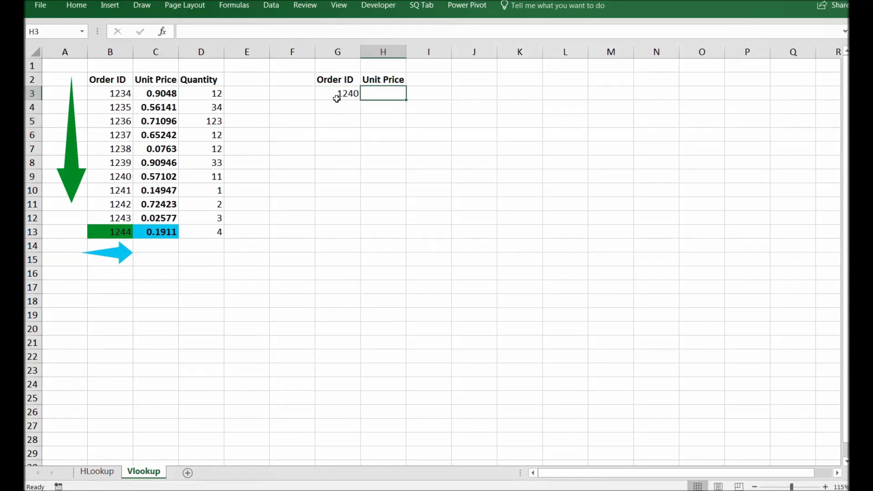
{"action": "type", "text": "="}
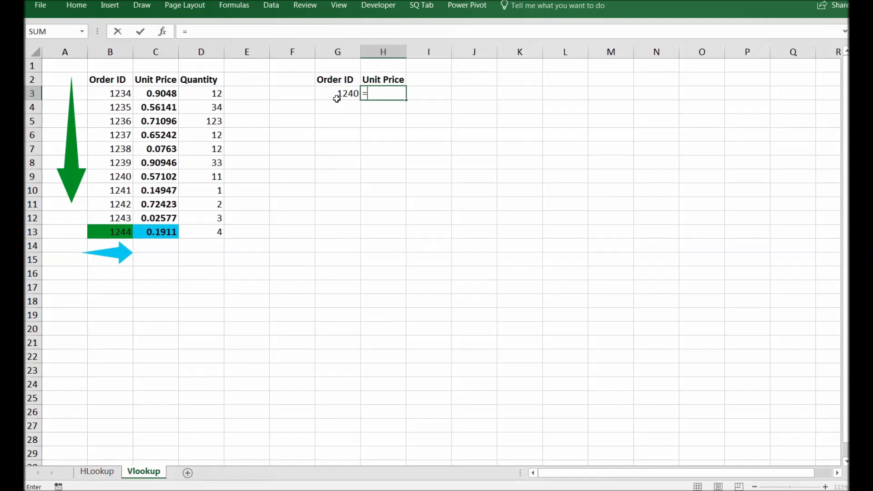
{"action": "type", "text": "vlookup"}
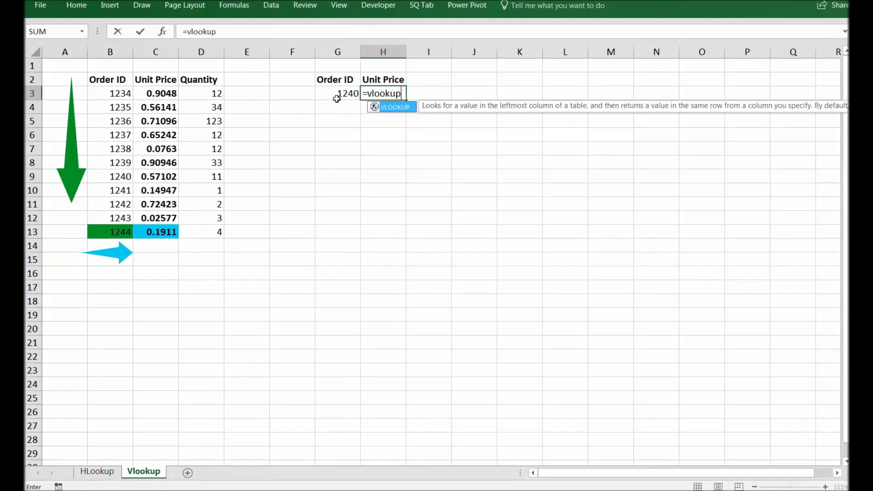
{"action": "type", "text": "("}
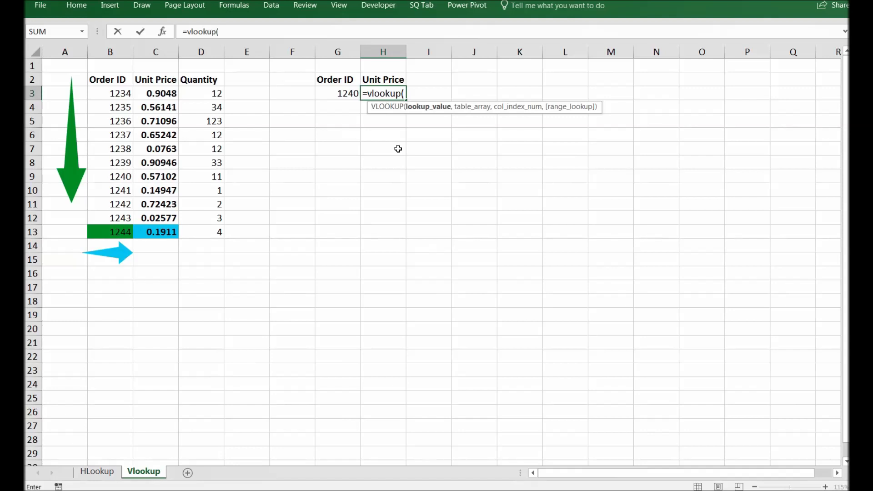
Finish H3's VLOOKUP with lookup value G3, range B2:D13, column 2, exact match.
{"action": "left_click", "coordinate": [351, 93]}
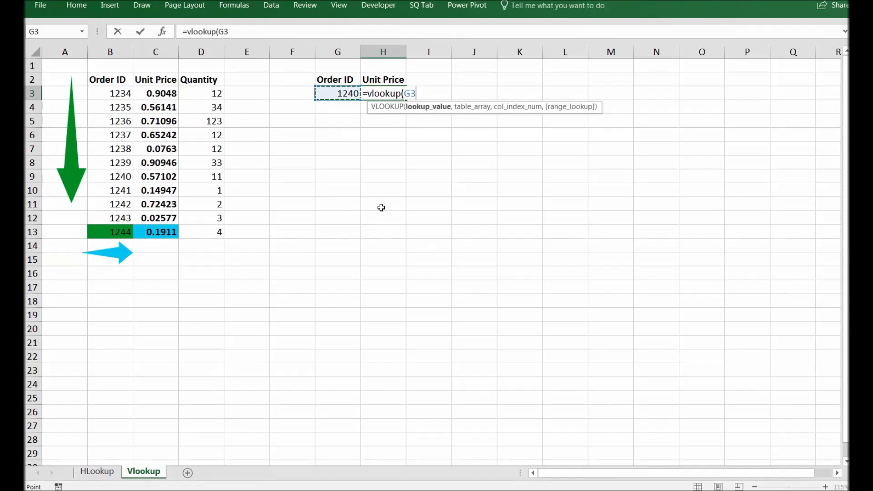
{"action": "type", "text": ","}
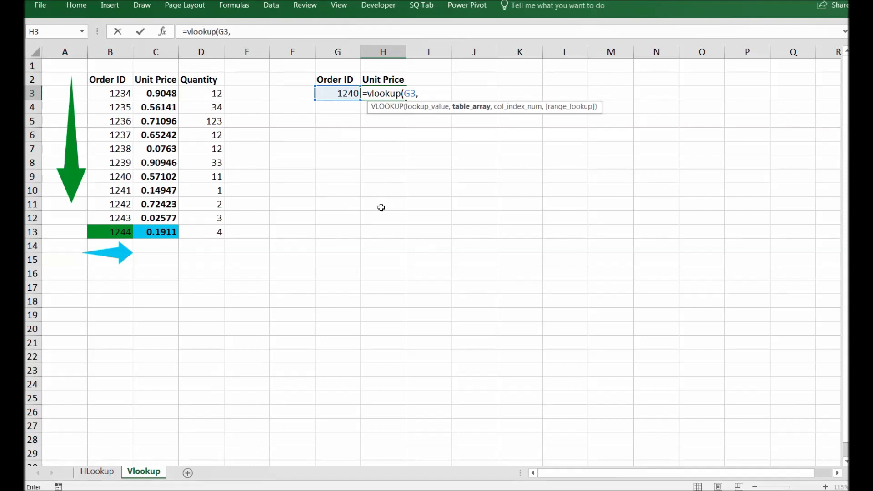
{"action": "mouse_move", "coordinate": [117, 78]}
{"action": "left_mouse_down"}
{"action": "mouse_move", "coordinate": [186, 227]}
{"action": "mouse_move", "coordinate": [207, 238]}
{"action": "left_mouse_up"}
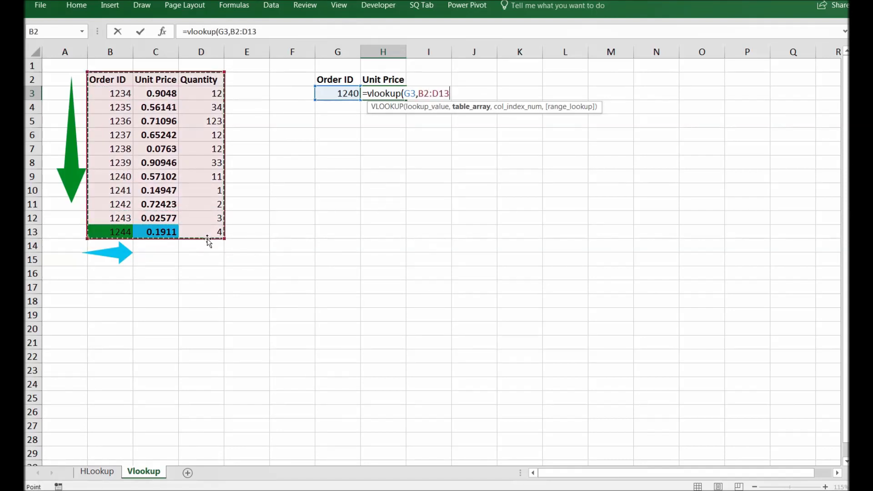
{"action": "type", "text": ","}
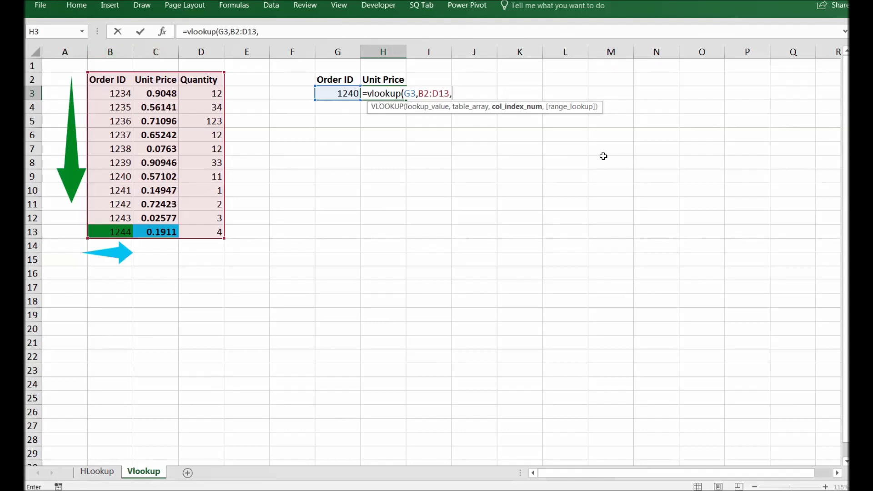
{"action": "type", "text": "2"}
{"action": "type", "text": ",0"}
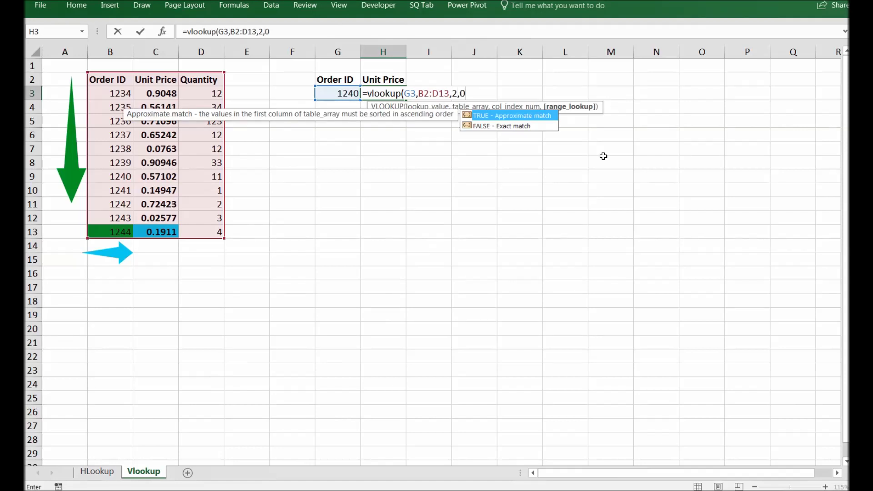
{"action": "type", "text": ")"}
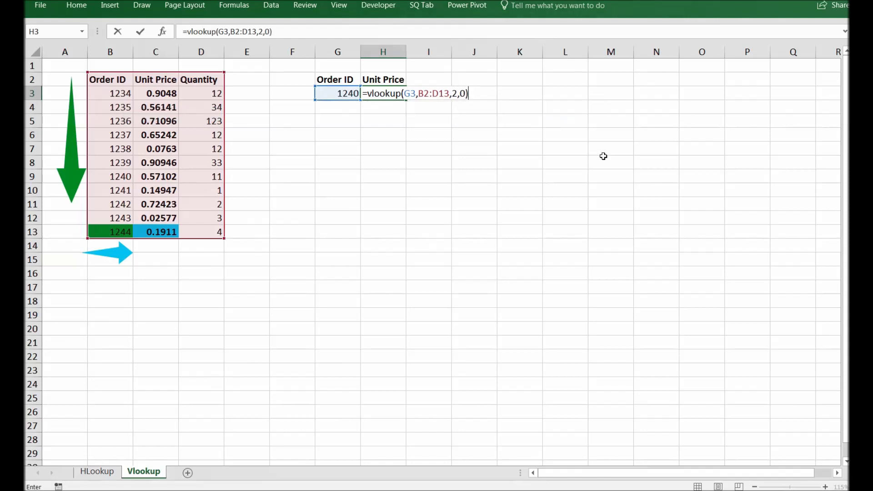
{"action": "key", "text": "Return"}
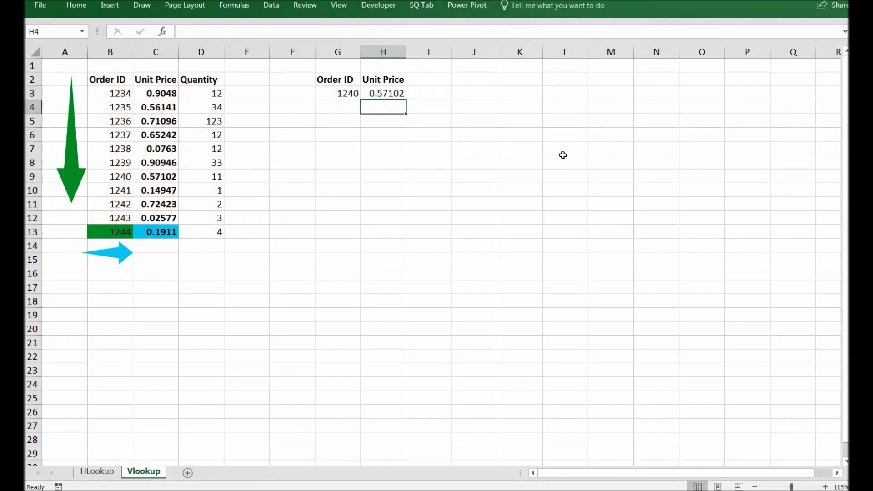
Repeat the light blue fill with F4 on C9 (0.57102) and on H3.
{"action": "left_click", "coordinate": [397, 94]}
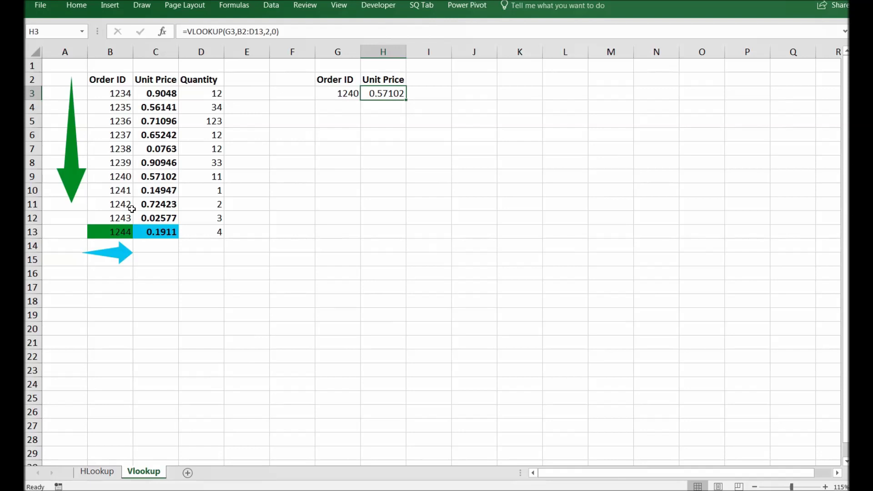
{"action": "left_click", "coordinate": [126, 174]}
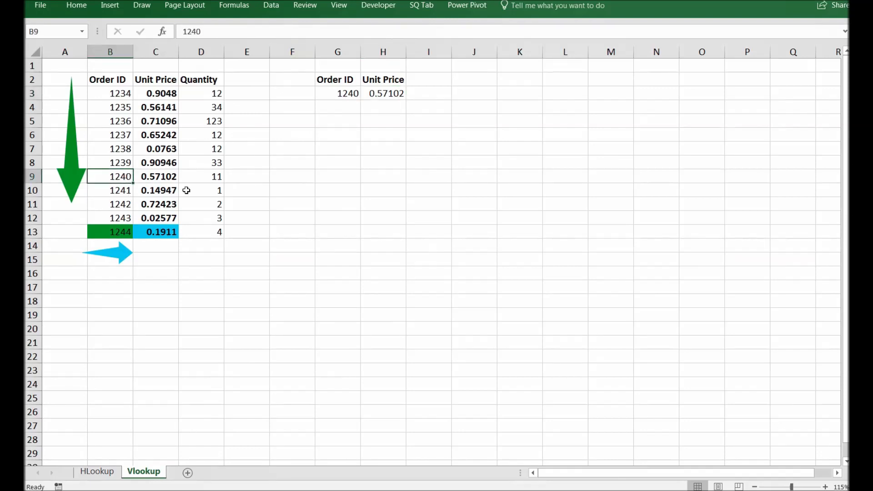
{"action": "left_click", "coordinate": [163, 180]}
{"action": "key", "text": "F4"}
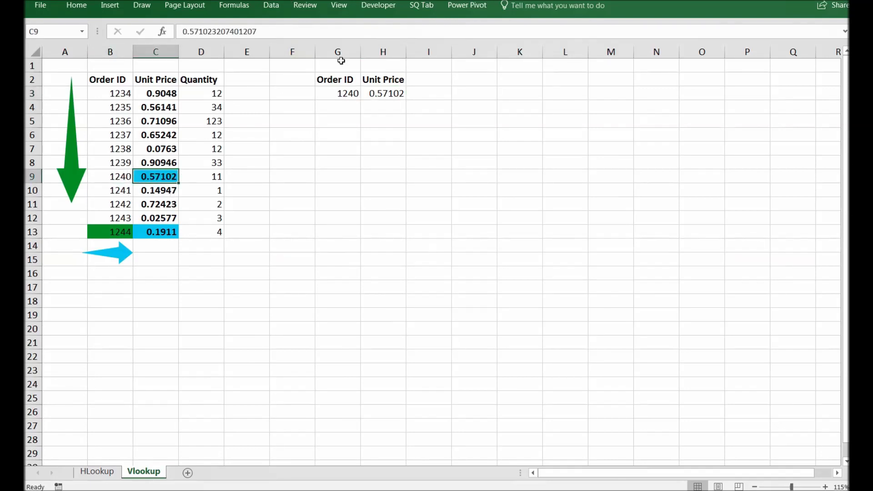
{"action": "left_click", "coordinate": [372, 89]}
{"action": "key", "text": "F4"}
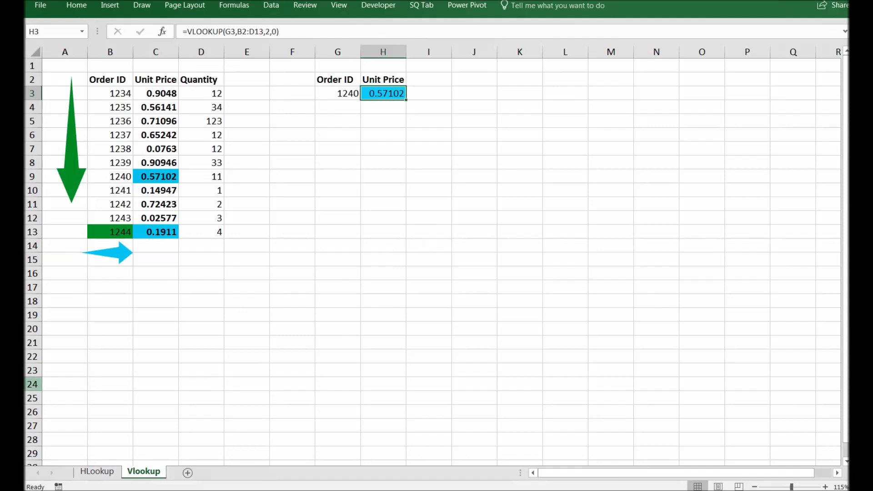
On the HLookup sheet, delete order 1237 and its price from E11:E13.
{"action": "left_click", "coordinate": [94, 473]}
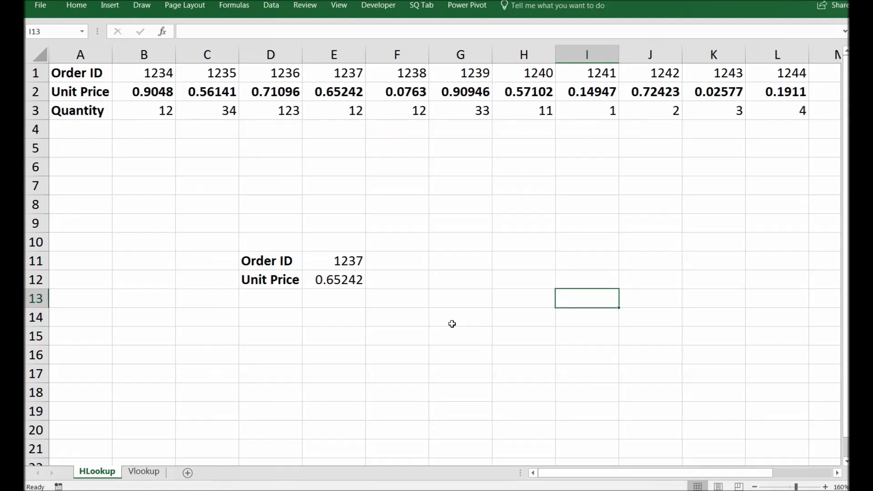
{"action": "left_click_drag", "start_coordinate": [345, 263], "coordinate": [351, 292]}
{"action": "key", "text": "Delete"}
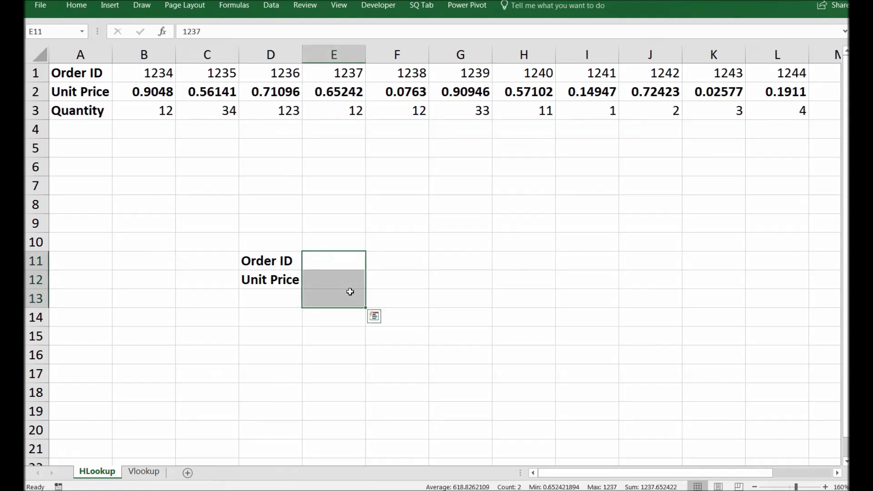
{"action": "left_click", "coordinate": [294, 267]}
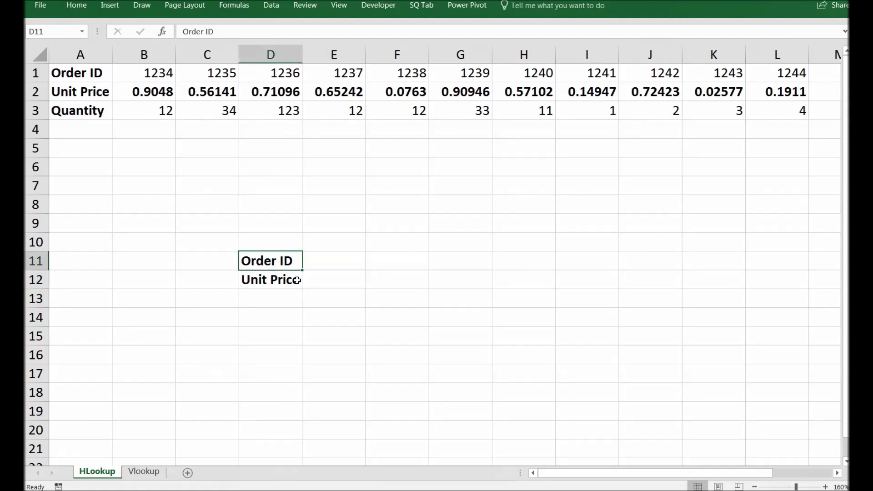
{"action": "left_click", "coordinate": [297, 280]}
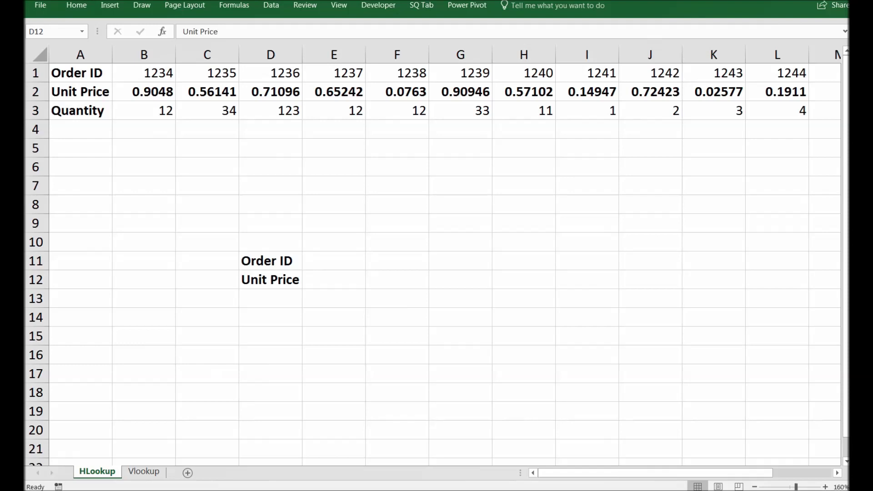
Paste a green right arrow under the Quantity row and a blue down arrow over column H.
{"action": "key", "text": "ctrl+v"}
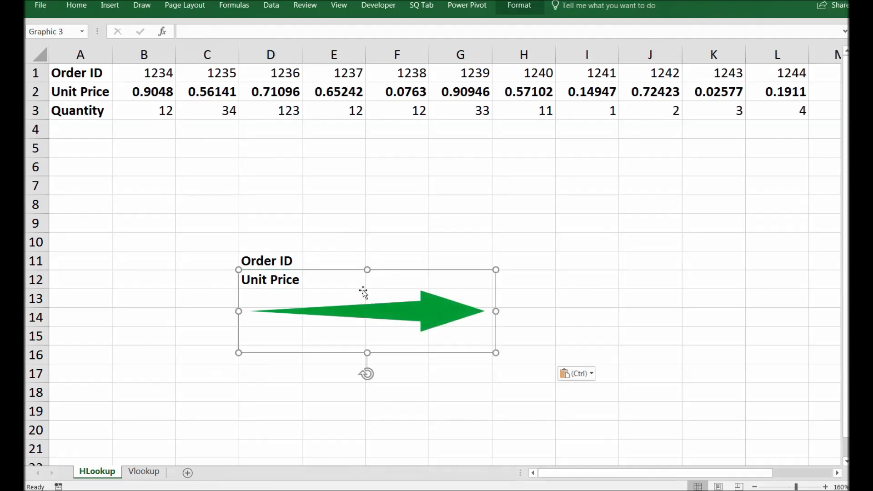
{"action": "left_click_drag", "start_coordinate": [395, 325], "coordinate": [216, 150]}
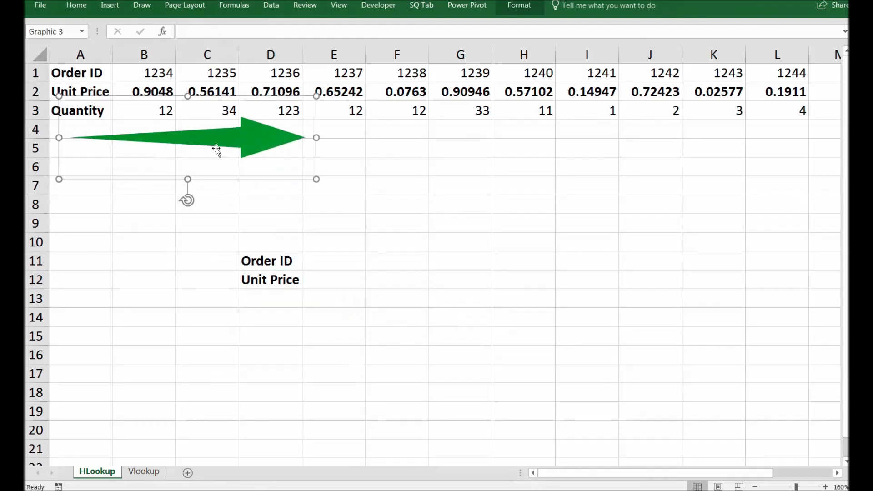
{"action": "key", "text": "Escape"}
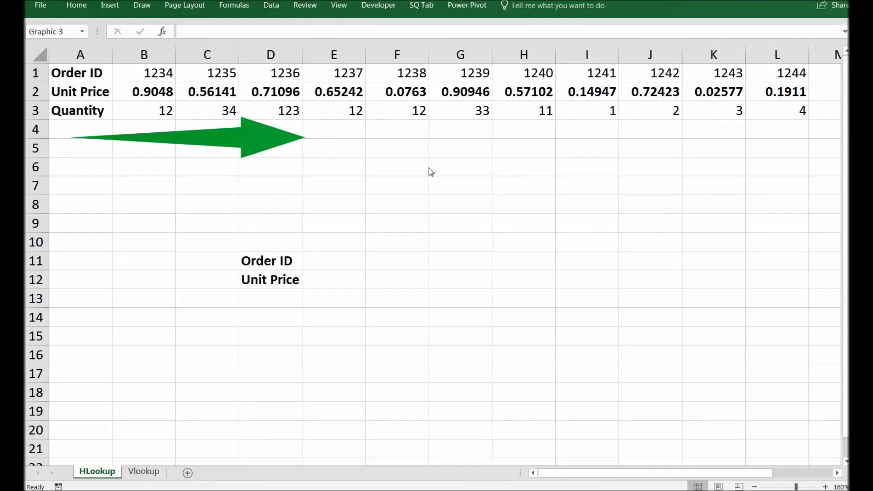
{"action": "left_click", "coordinate": [551, 156]}
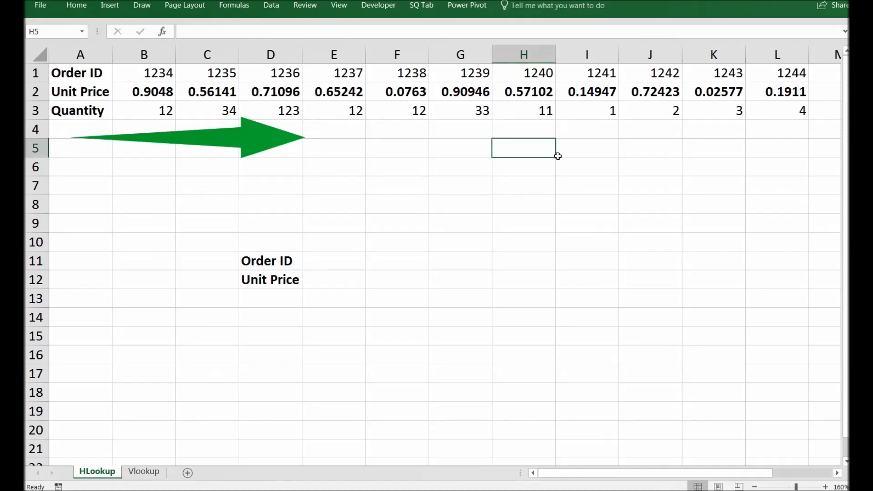
{"action": "key", "text": "ctrl+v"}
{"action": "left_click_drag", "start_coordinate": [530, 170], "coordinate": [507, 106]}
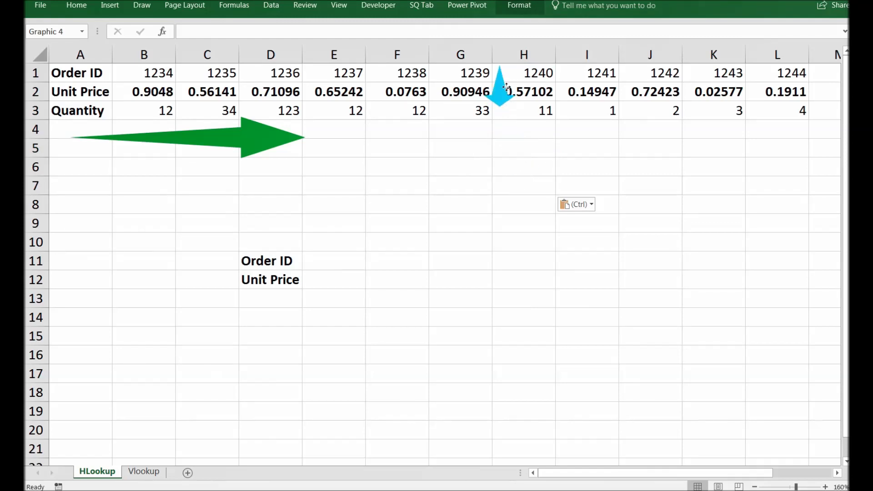
{"action": "left_click_drag", "start_coordinate": [219, 151], "coordinate": [232, 151]}
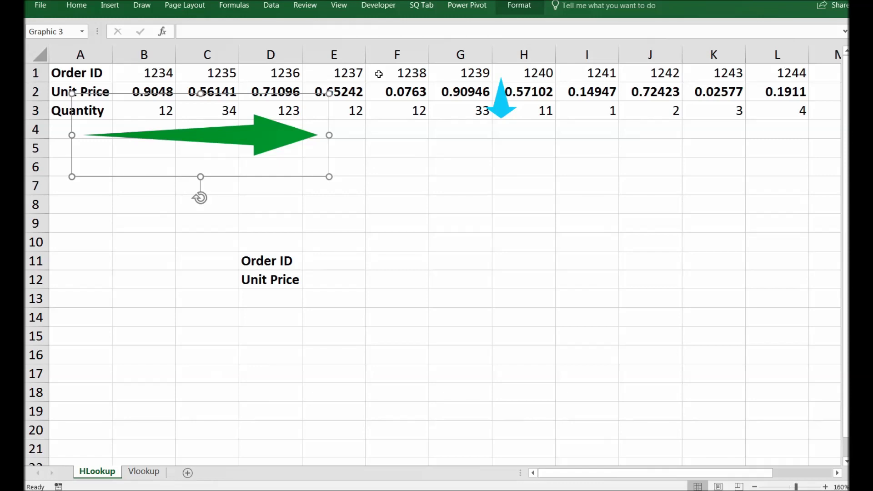
{"action": "left_click", "coordinate": [499, 113]}
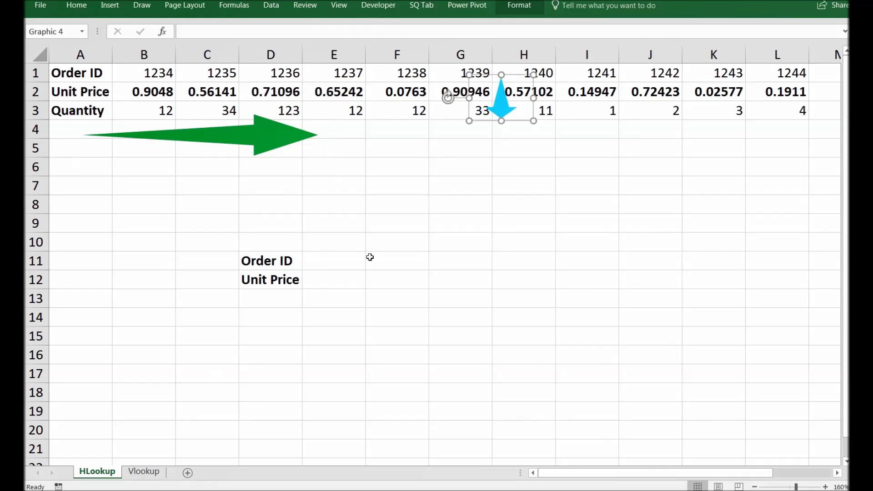
{"action": "left_click", "coordinate": [339, 268]}
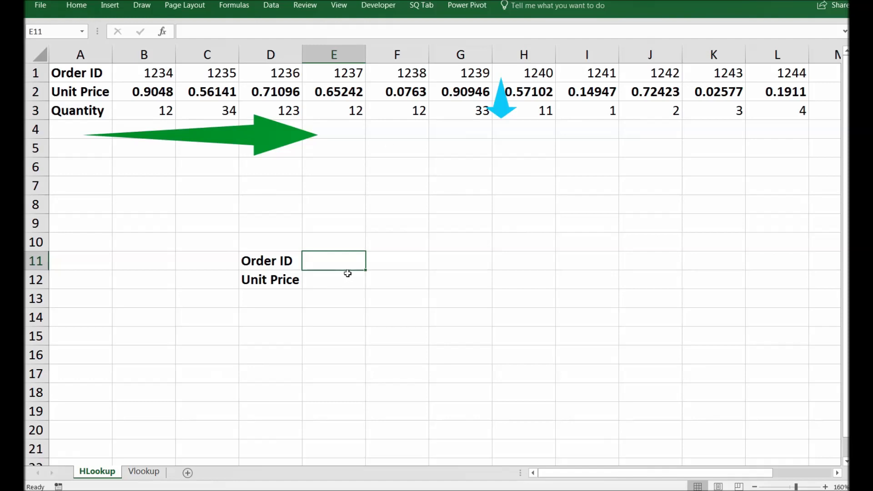
{"action": "type", "text": "1238"}
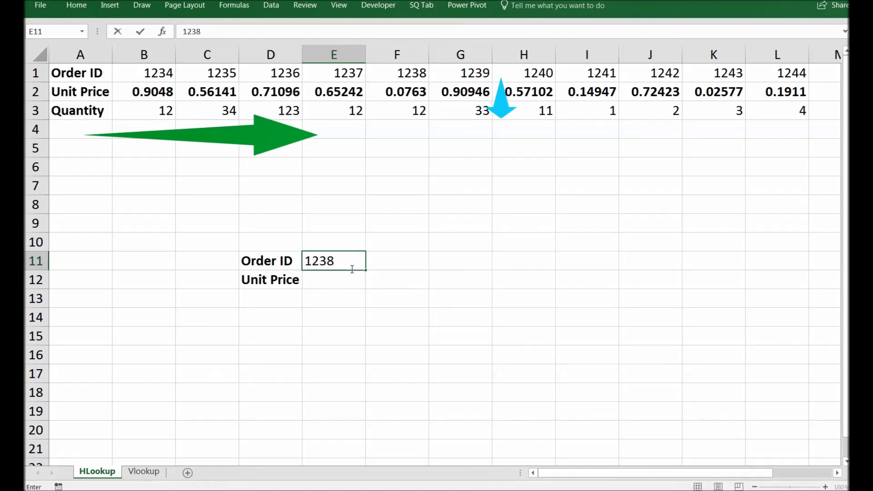
Enter 1238 as the lookup order ID in E11.
{"action": "key", "text": "Return"}
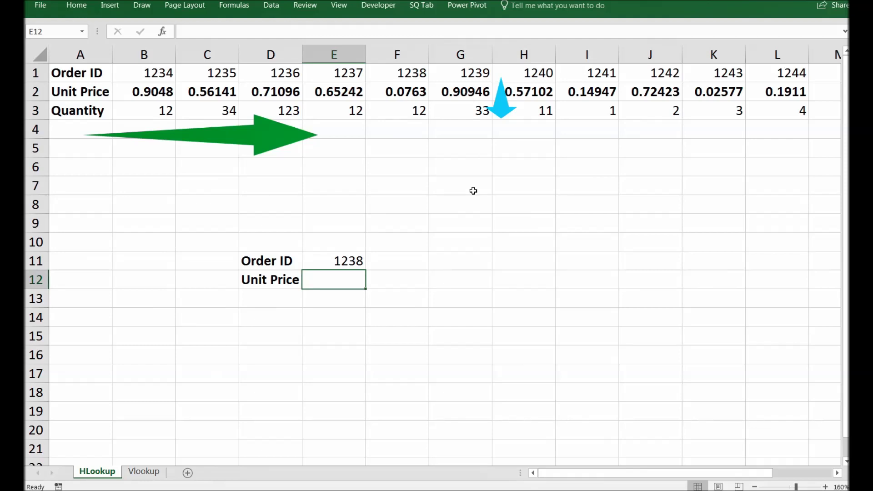
{"action": "type", "text": "=hloo"}
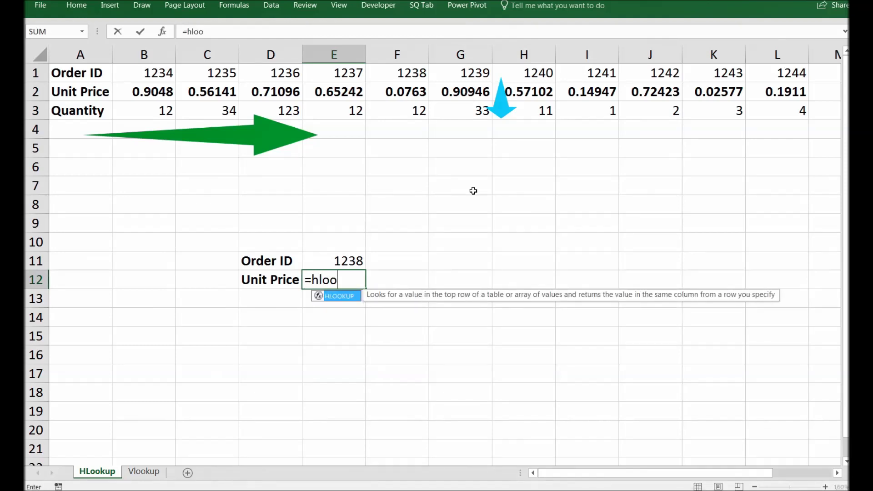
{"action": "type", "text": "kup("}
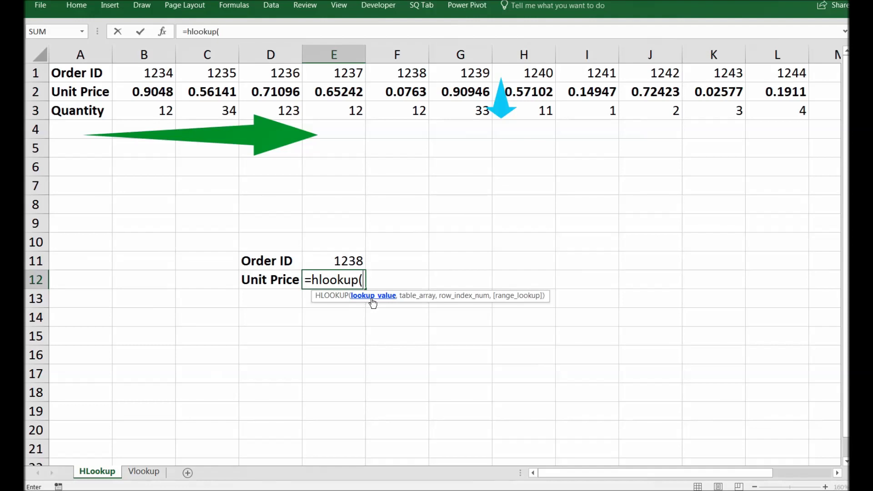
Complete E12's HLOOKUP with lookup value E11, range A1:L3, row 2, exact match.
{"action": "left_click", "coordinate": [341, 261]}
{"action": "type", "text": ","}
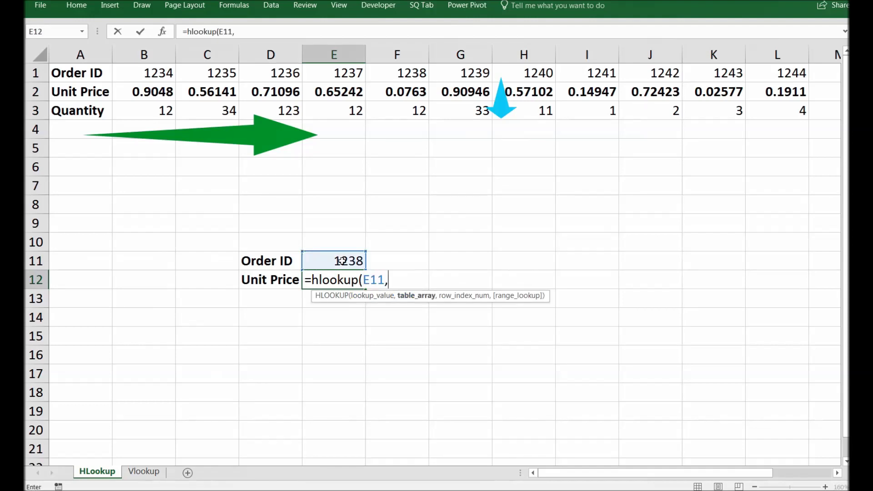
{"action": "left_click_drag", "start_coordinate": [99, 77], "coordinate": [758, 104]}
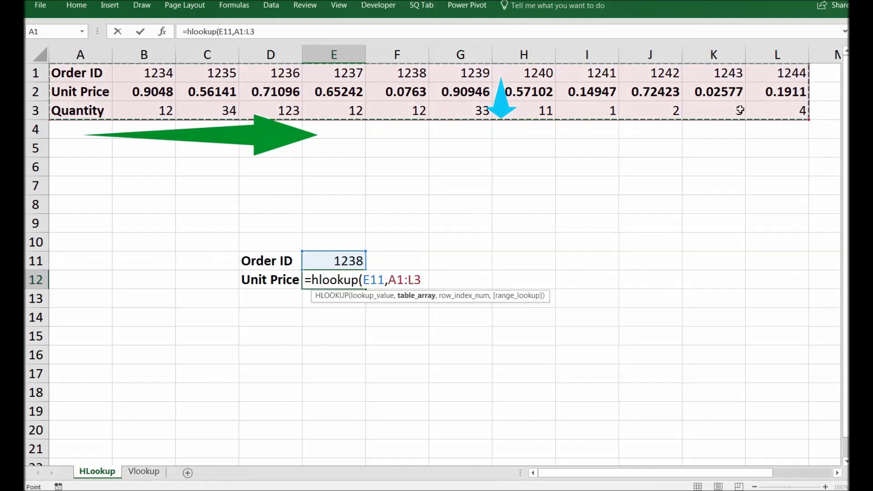
{"action": "type", "text": ","}
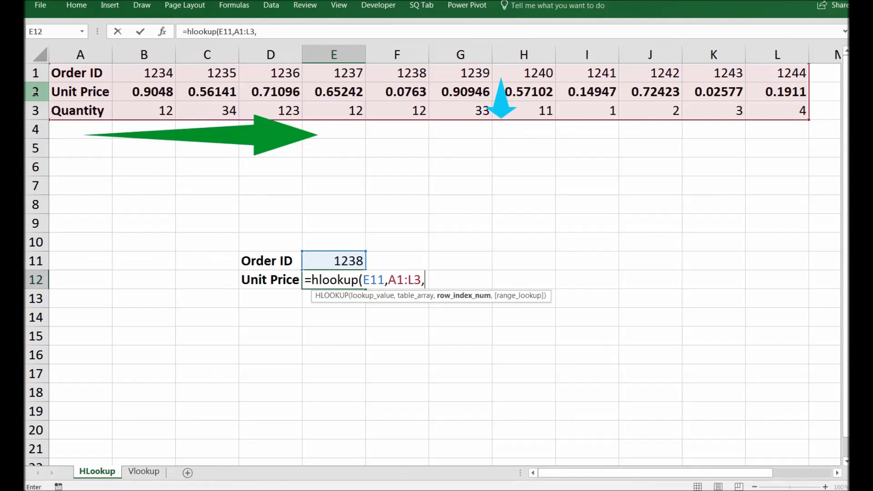
{"action": "type", "text": "2"}
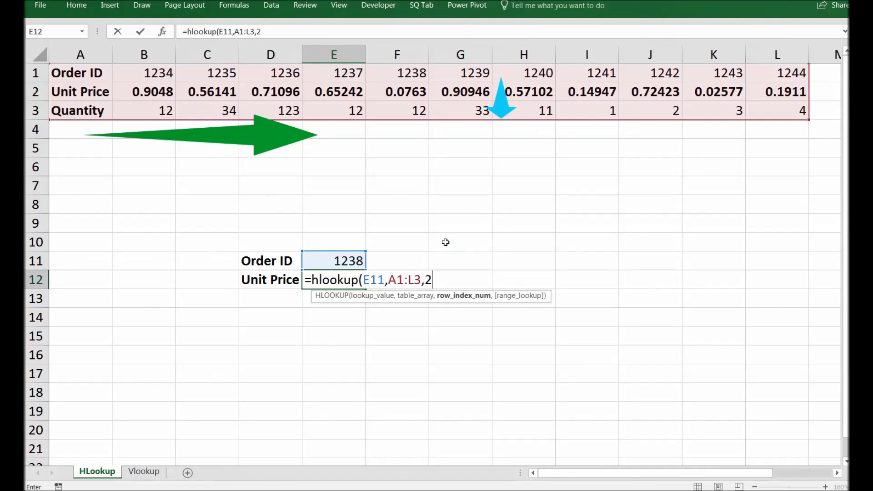
{"action": "type", "text": ",0"}
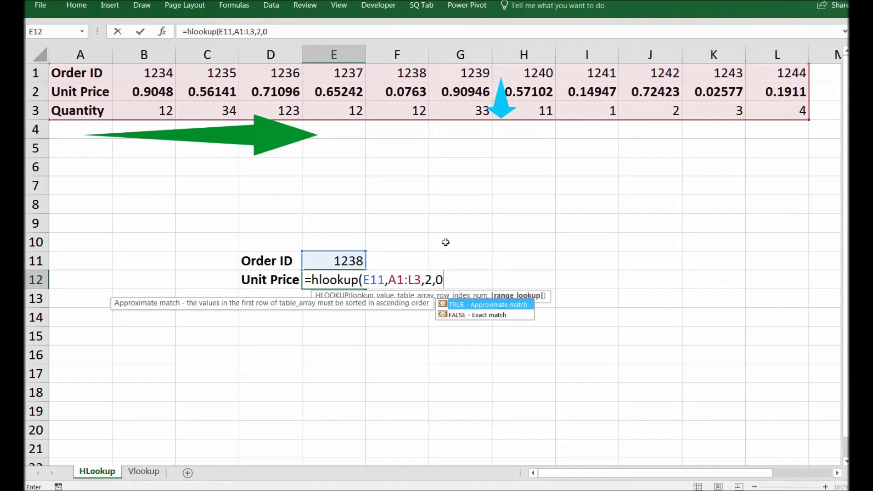
{"action": "type", "text": ")"}
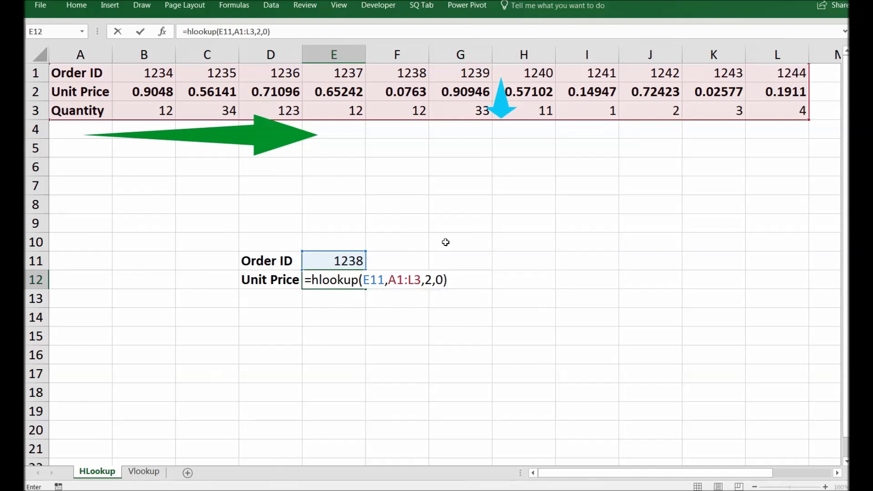
{"action": "key", "text": "Return"}
{"action": "key", "text": "Up"}
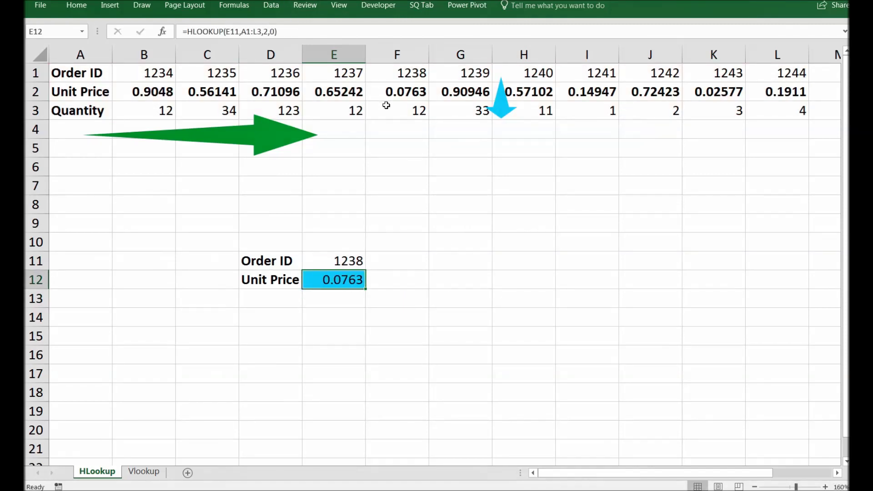
Select F2, order 1238's matching 0.0763 unit price, for the blue fill.
{"action": "left_click", "coordinate": [401, 93]}
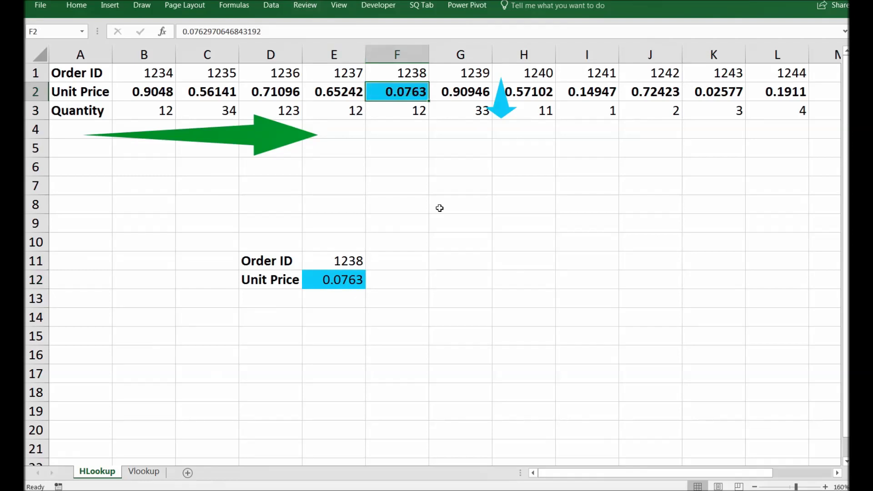